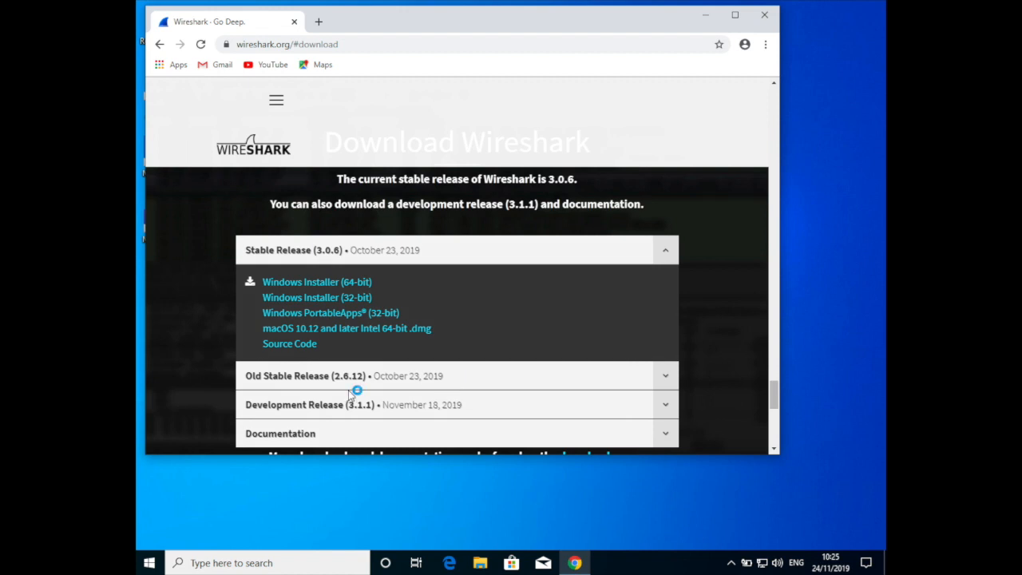
Download the 64-bit Windows installer of Wireshark stable release 3.0.6 and run the downloaded file
left_click(304, 284)
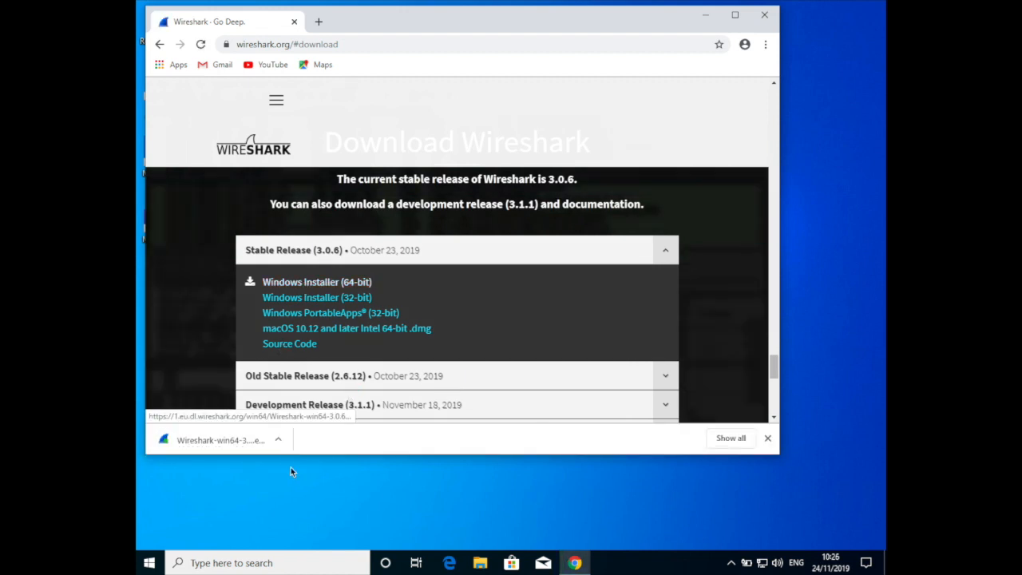
left_click(277, 439)
left_click(295, 461)
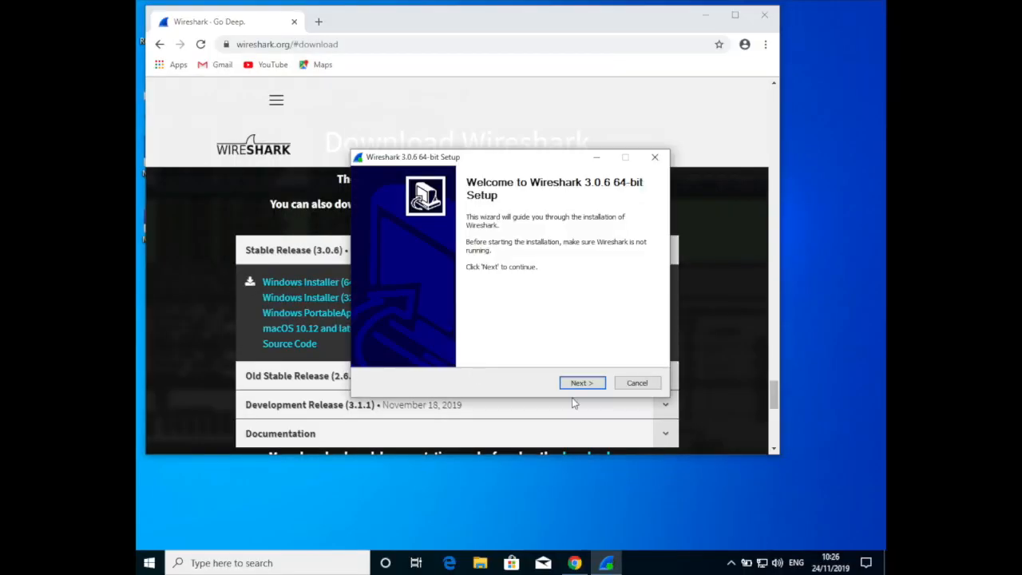
Go through the Wireshark 3.0.6 setup with the preselected components and start the installation
left_click(582, 382)
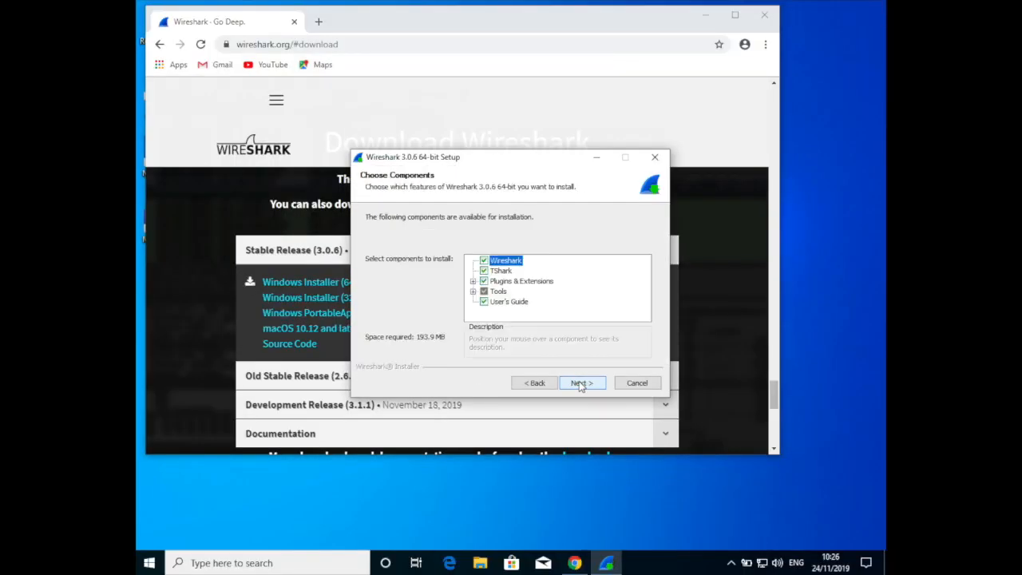
left_click(582, 383)
left_click(582, 383)
left_click(582, 382)
left_click(576, 382)
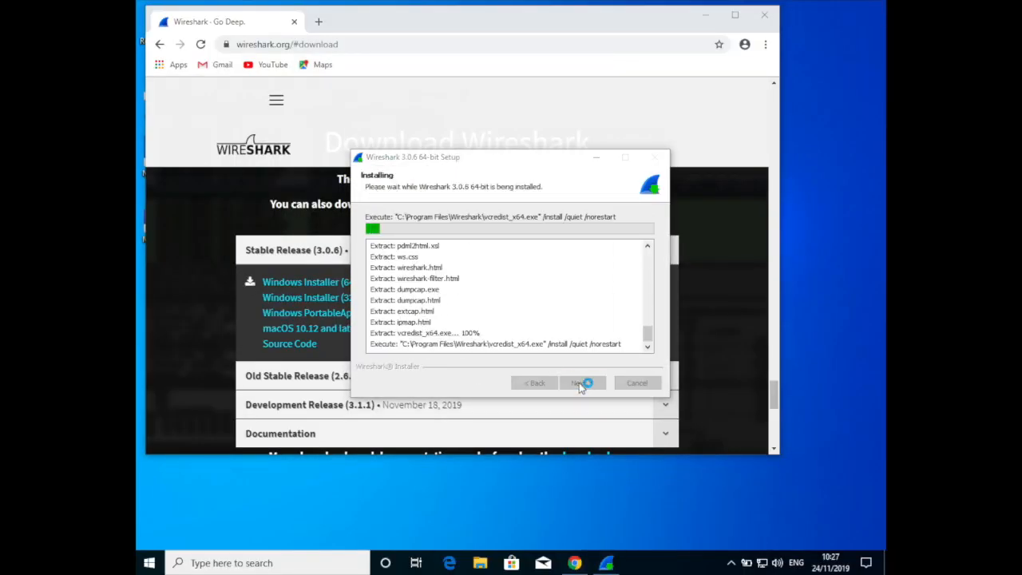
Install Npcap 0.9983 with all of its optional installation options left unselected
left_click(579, 382)
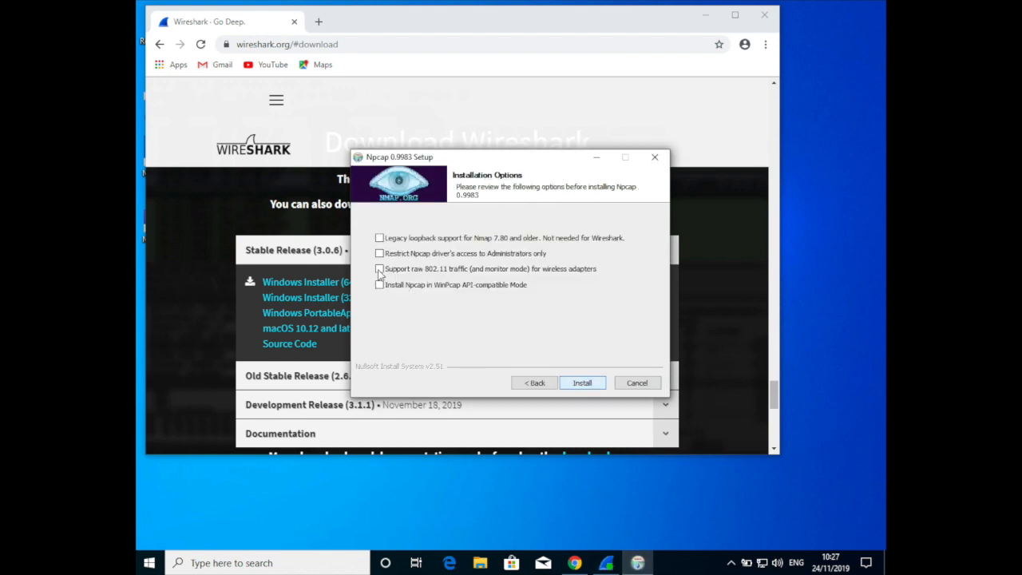
left_click(584, 383)
left_click(582, 383)
left_click(581, 383)
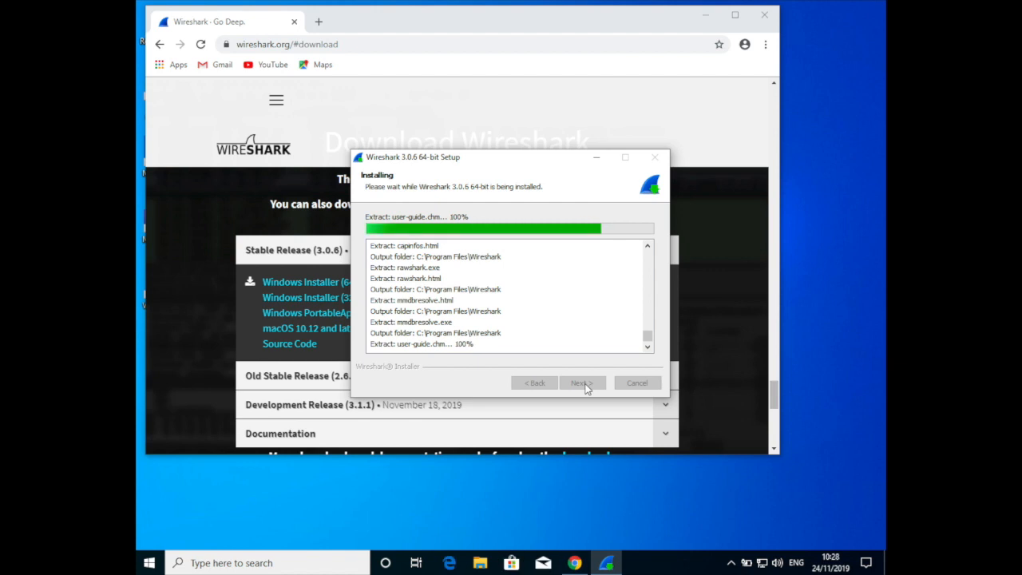
Complete the Wireshark setup with the option to run Wireshark 3.0.6 64-bit enabled and bring up the program
left_click(582, 383)
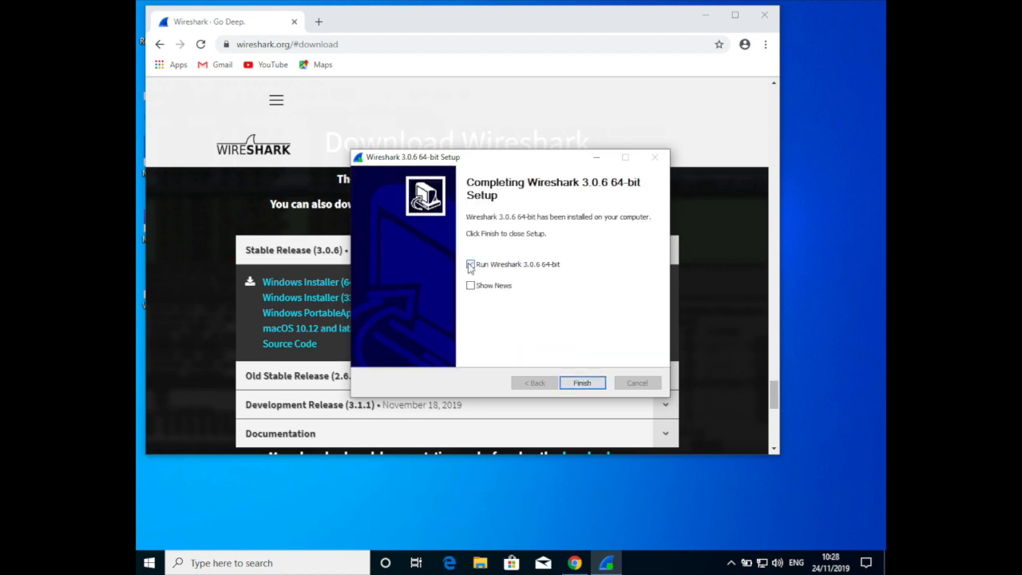
left_click(582, 384)
left_click(608, 567)
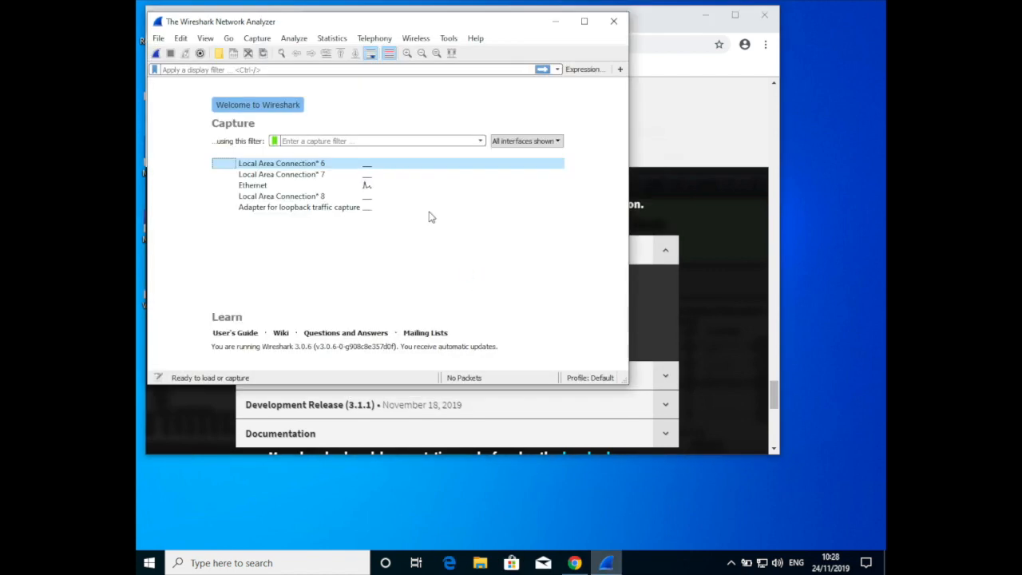
Start a packet capture on the Ethernet interface and apply the display filter "dns or dnsserver or mdns"
left_click(267, 186)
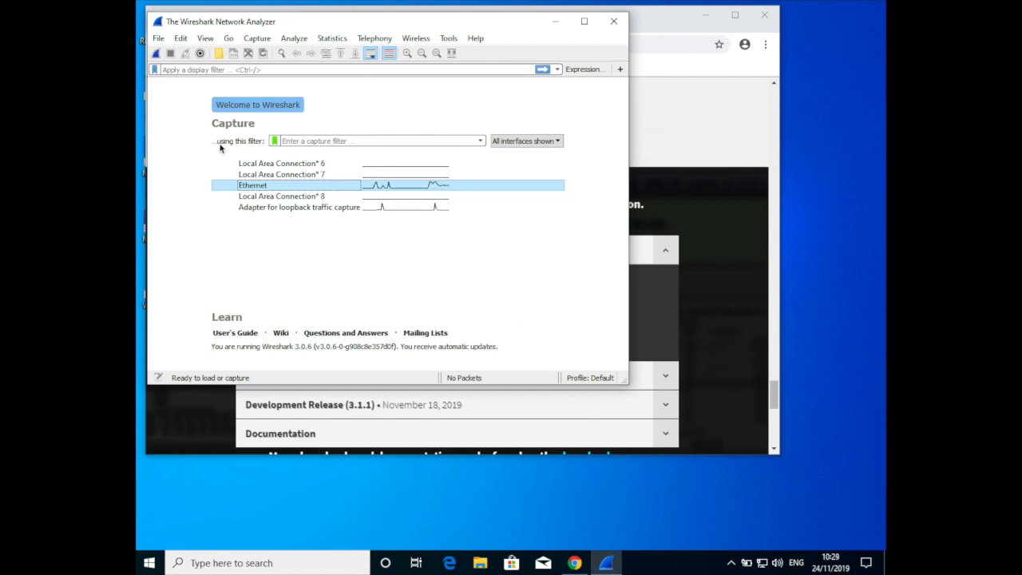
left_click(157, 55)
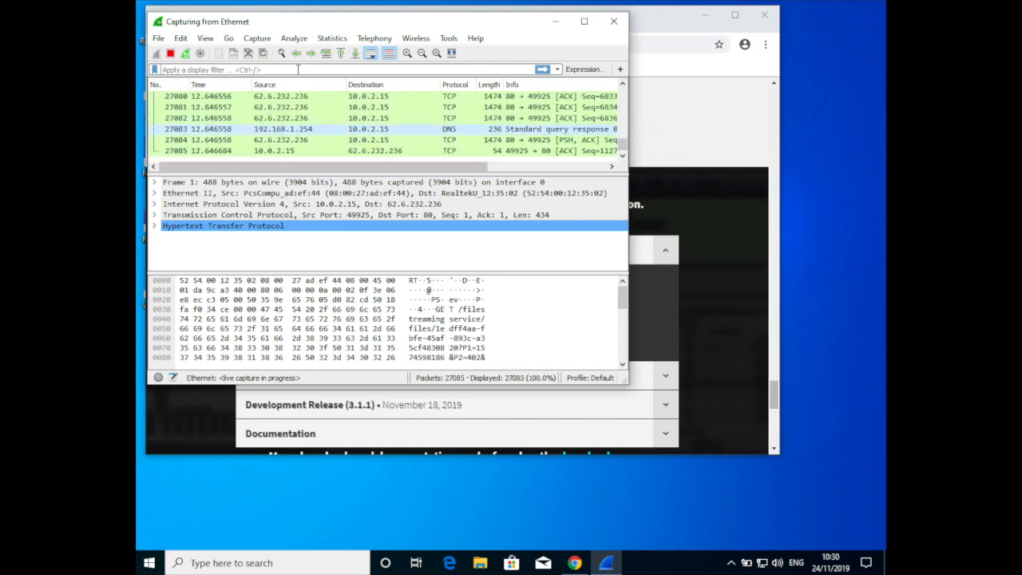
left_click(297, 70)
type("dns")
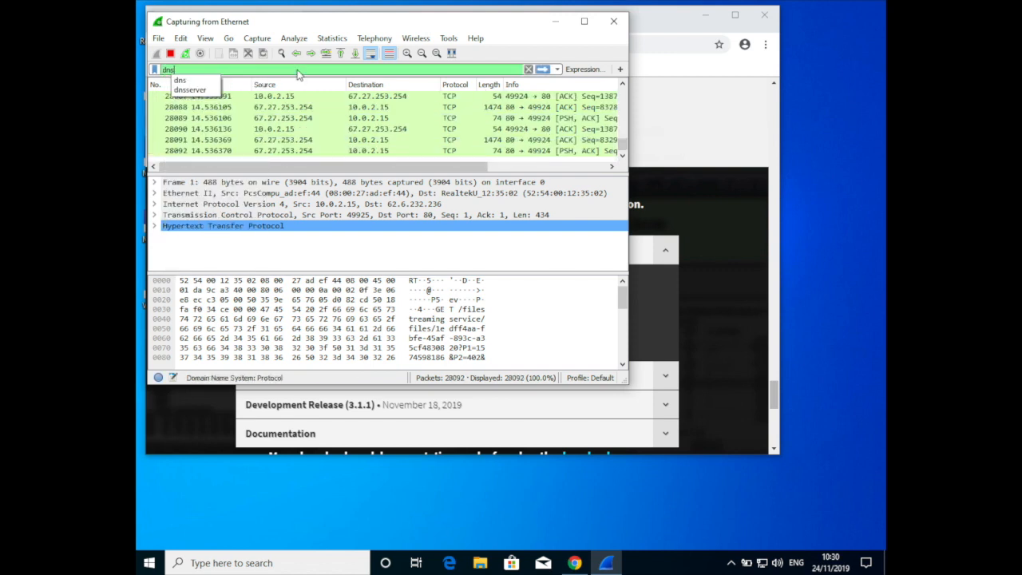
type(" or dns")
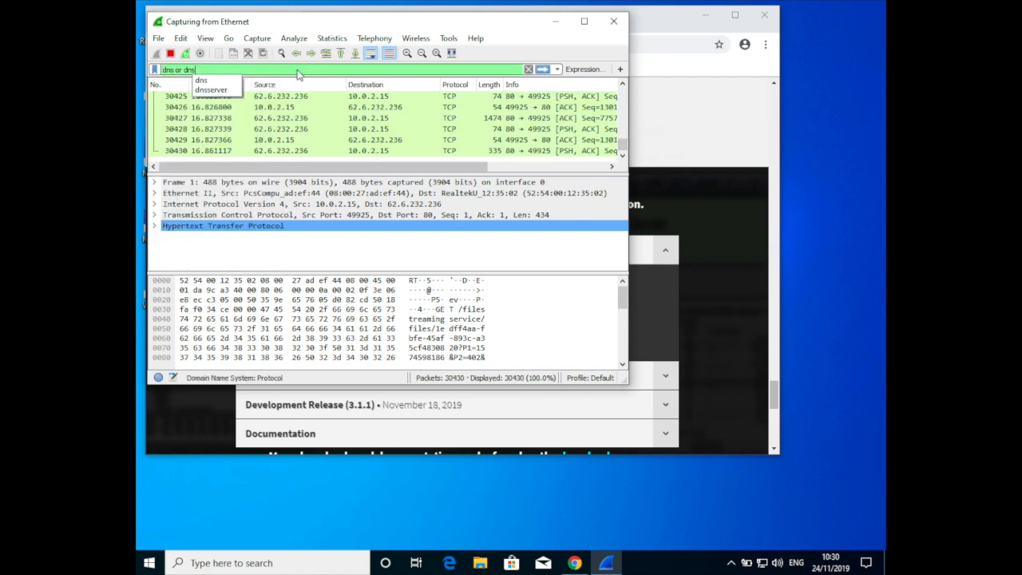
type("server or ")
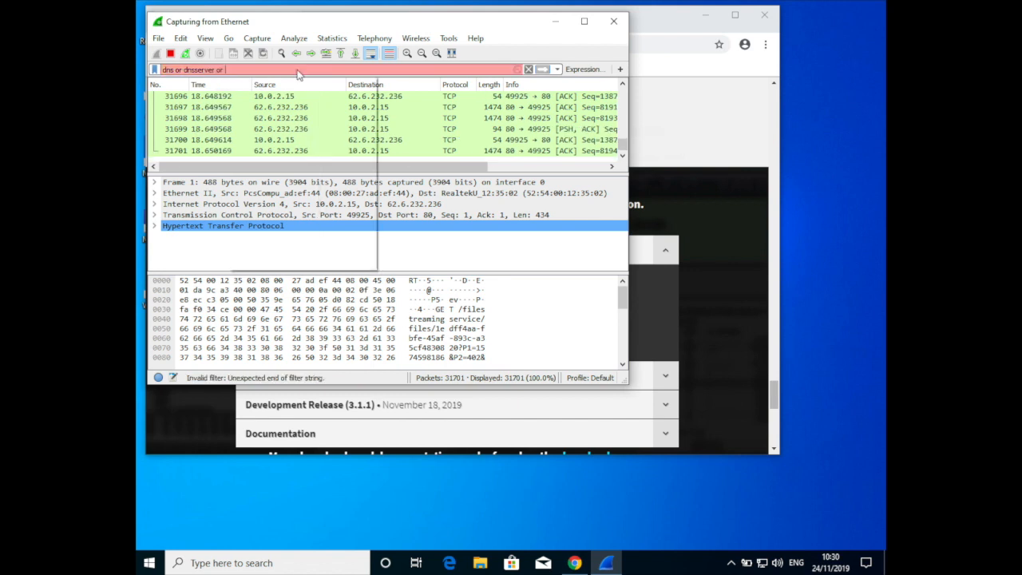
type("mdns")
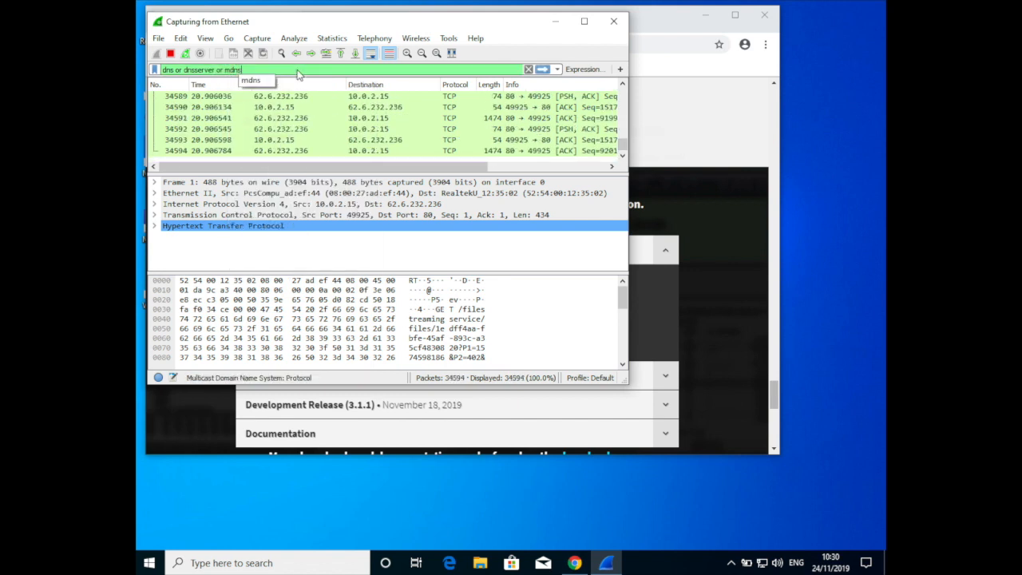
key("Return")
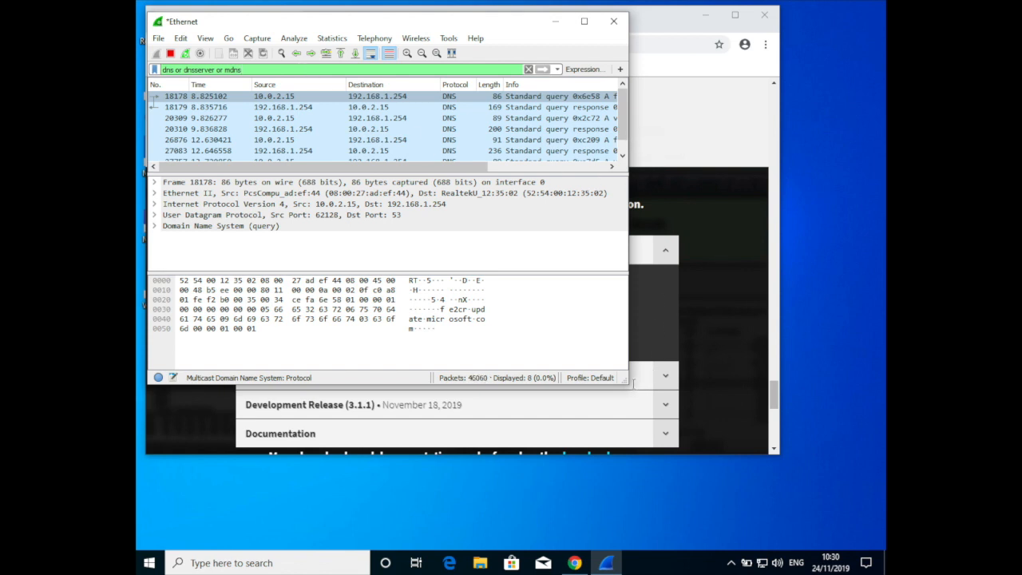
Resize the Wireshark window and place it below the browser page so both windows can be viewed together
left_click_drag(625, 382, 837, 427)
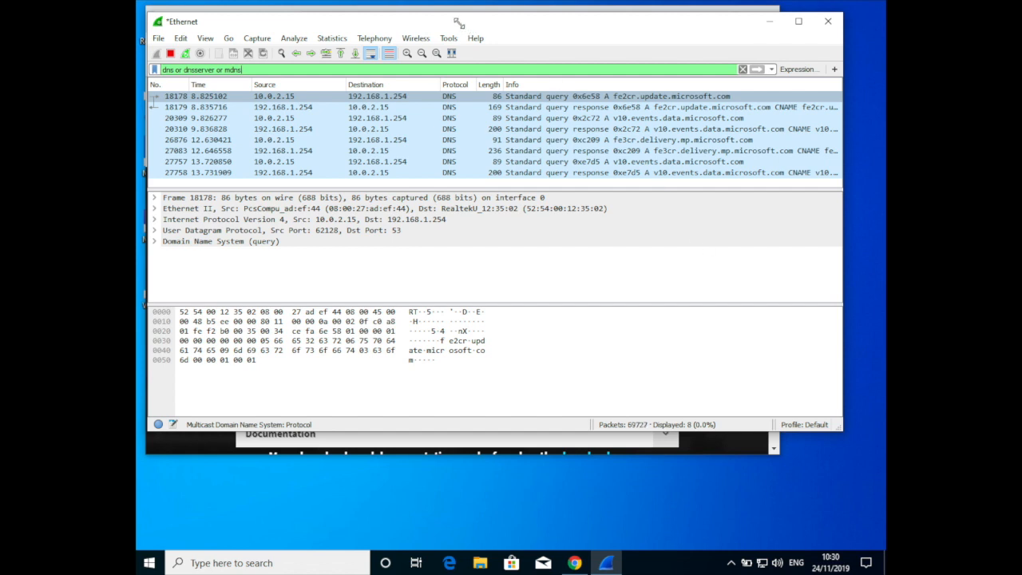
left_click_drag(450, 16, 483, 47)
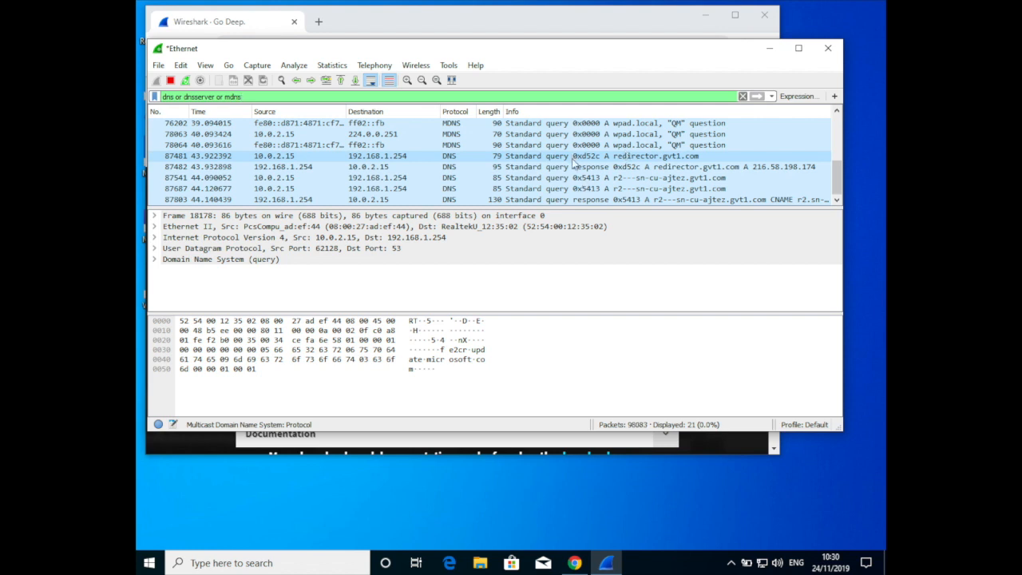
left_click_drag(492, 54, 514, 146)
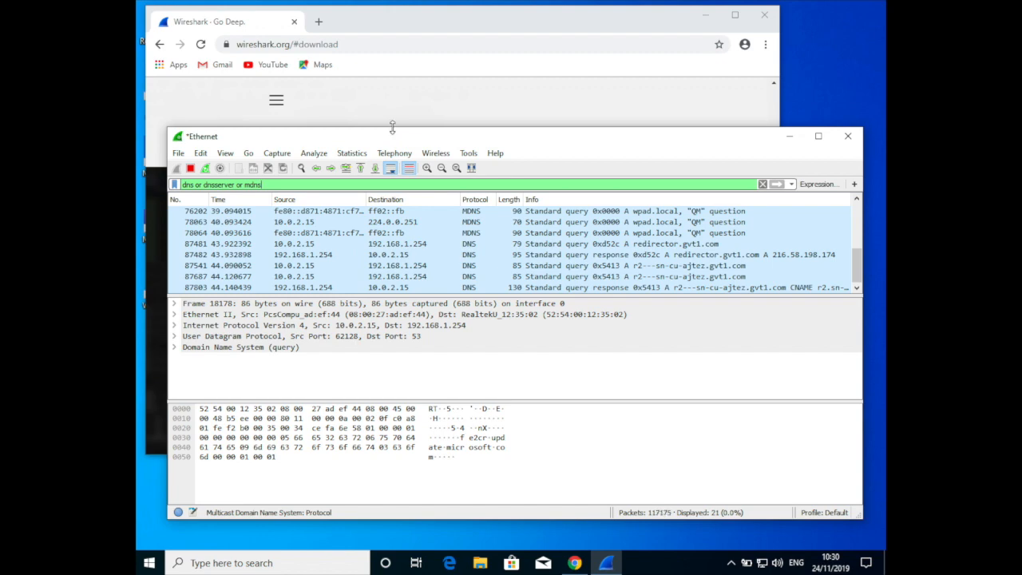
left_click_drag(392, 128, 399, 251)
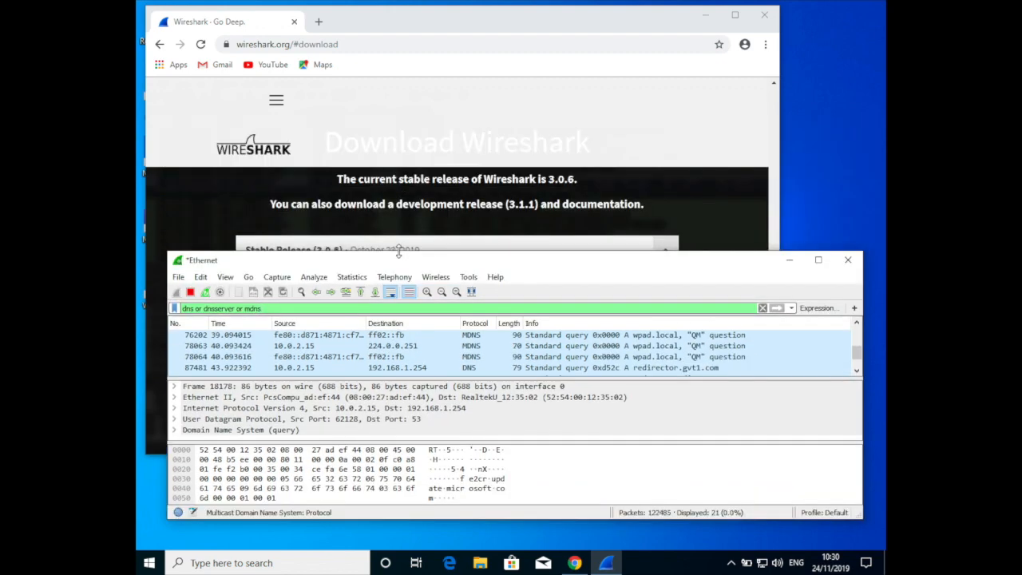
left_click(597, 148)
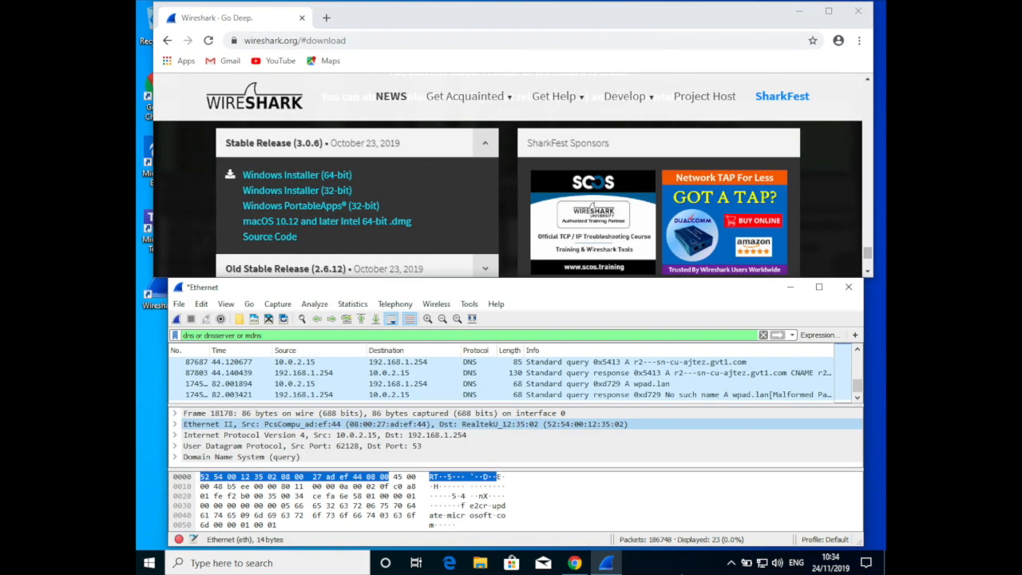
Start a new Ethernet capture, continuing without saving the previously captured packets
left_click(177, 319)
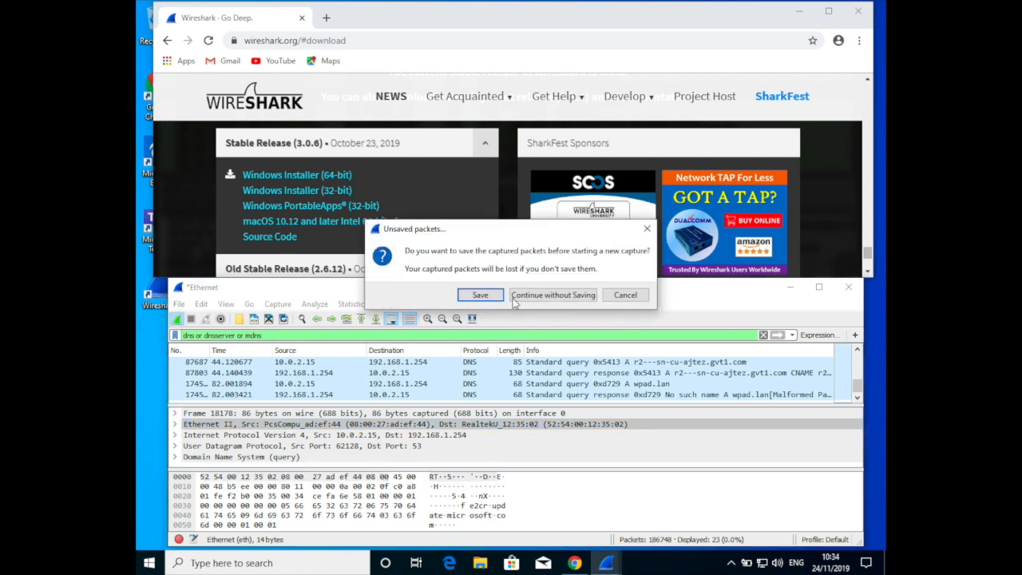
left_click(553, 294)
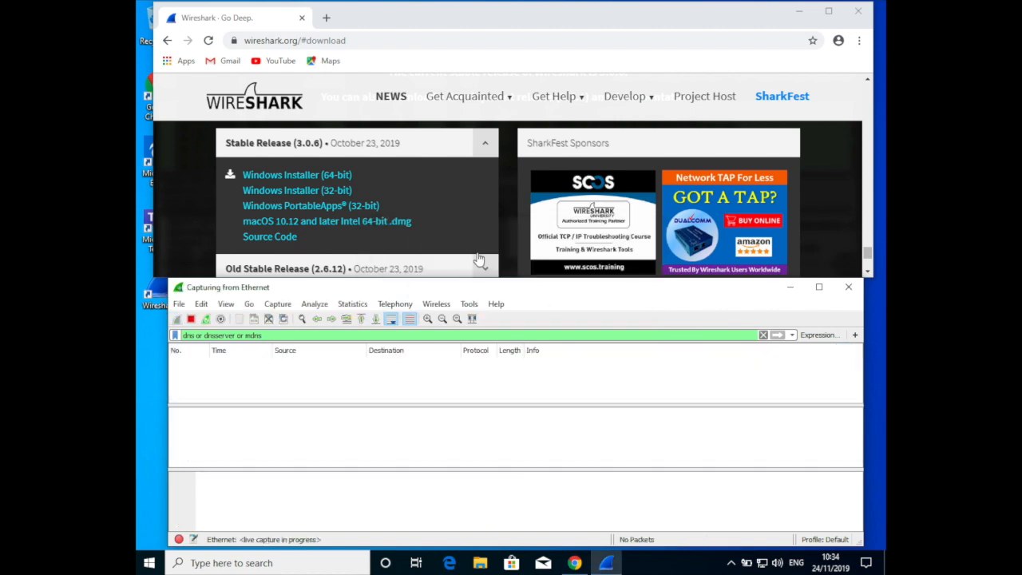
Switch to the Chrome browser and load google.co.uk to generate DNS traffic
left_click(379, 40)
left_click(380, 40)
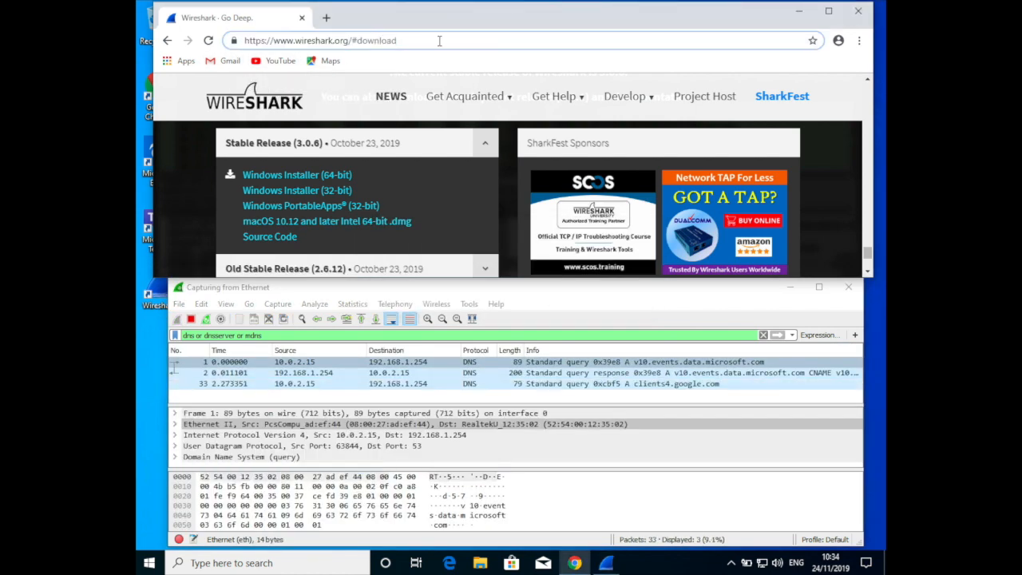
key("ctrl+a")
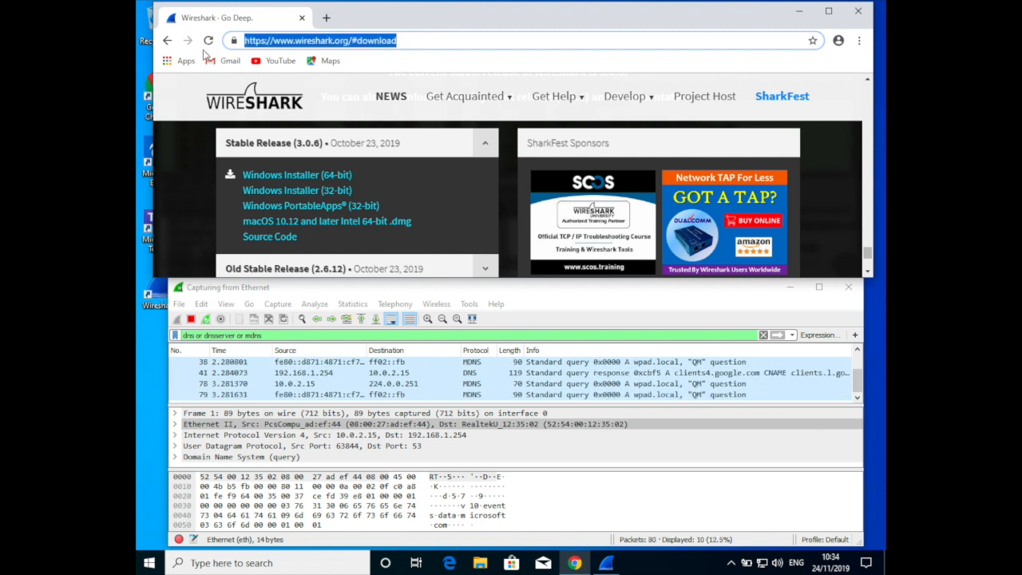
type("goog")
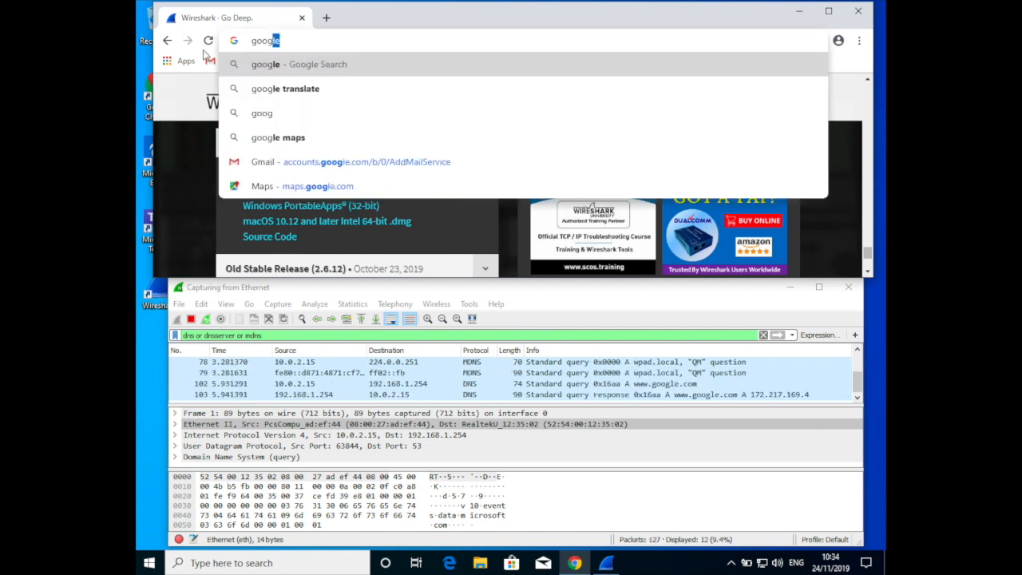
type("gle")
key("BackSpace")
key("BackSpace")
key("BackSpace")
type("le.col")
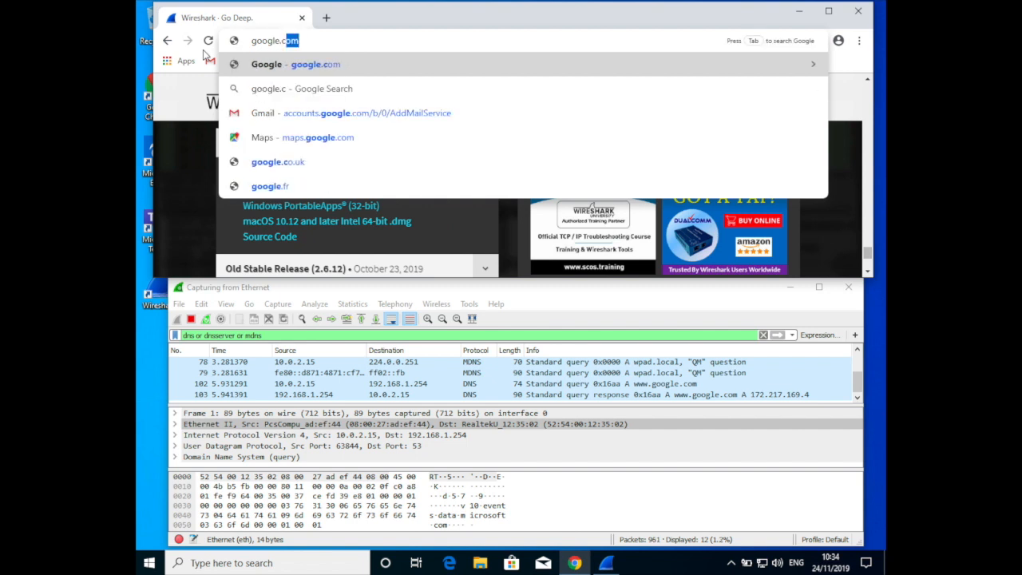
key("BackSpace")
type(".uk")
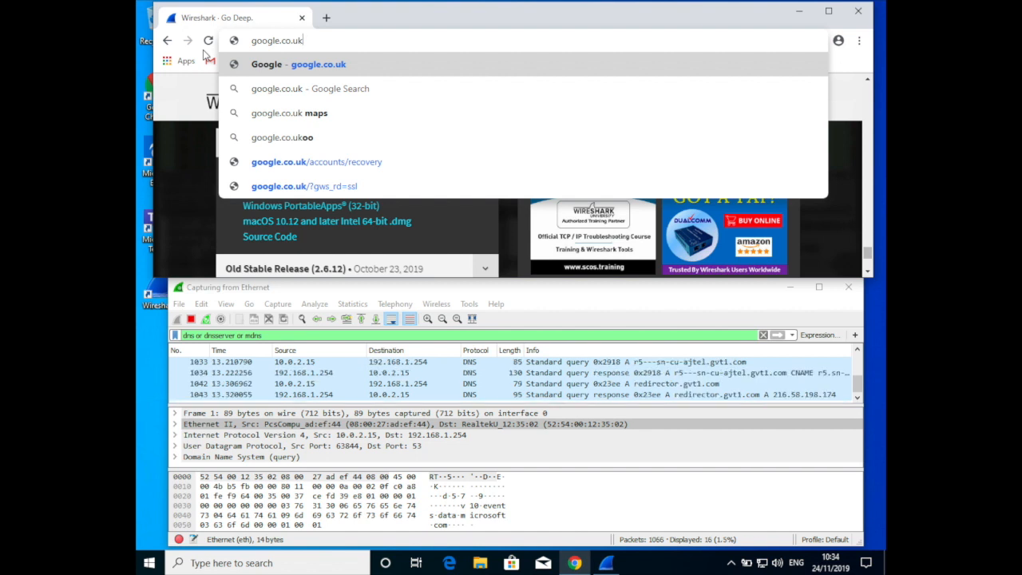
key("Return")
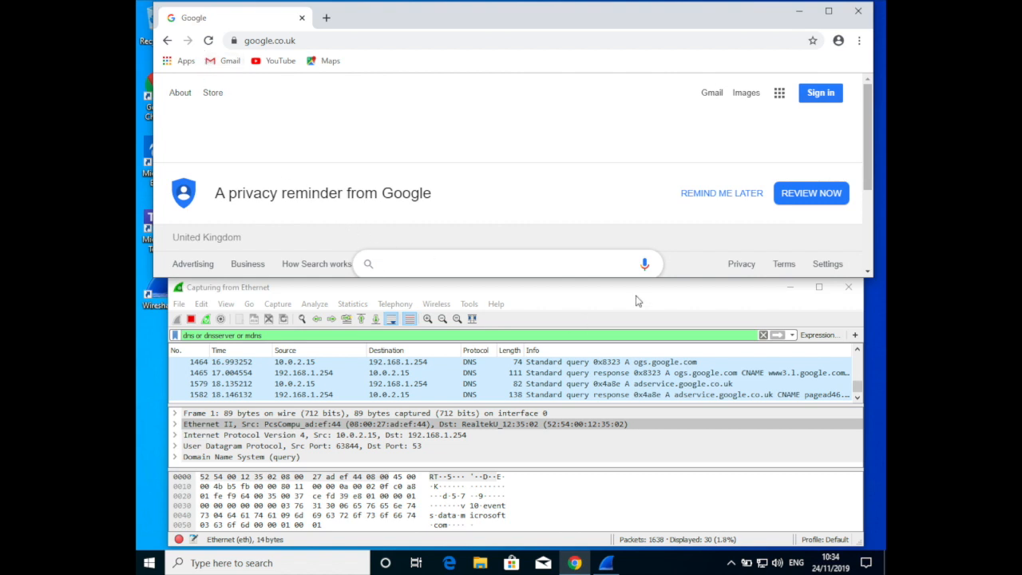
In Wireshark, inspect the adservice.google.co.uk query and the ogs.google.com query and response packets, including the response's raw bytes
left_click(637, 300)
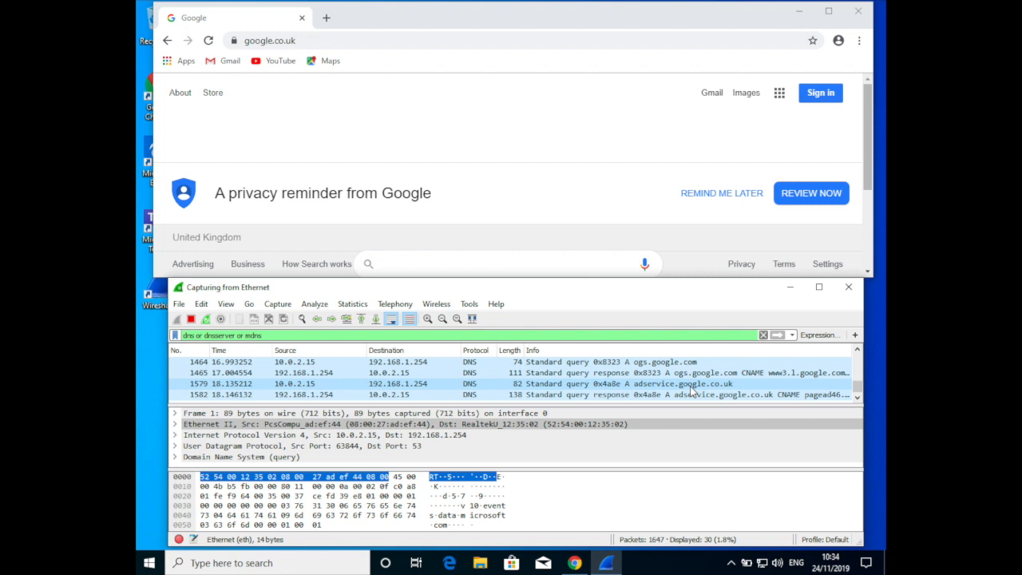
left_click(691, 383)
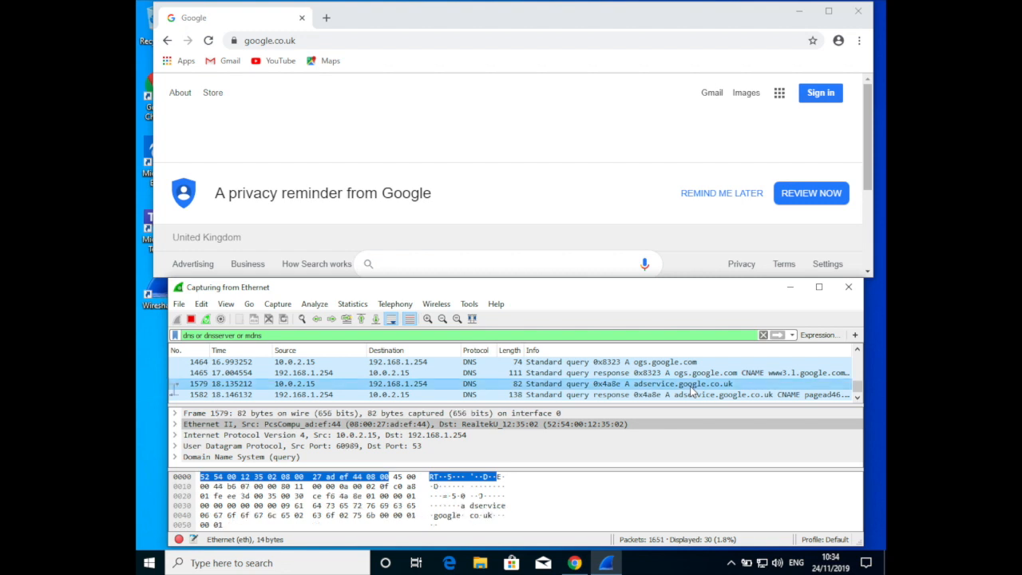
key("Up")
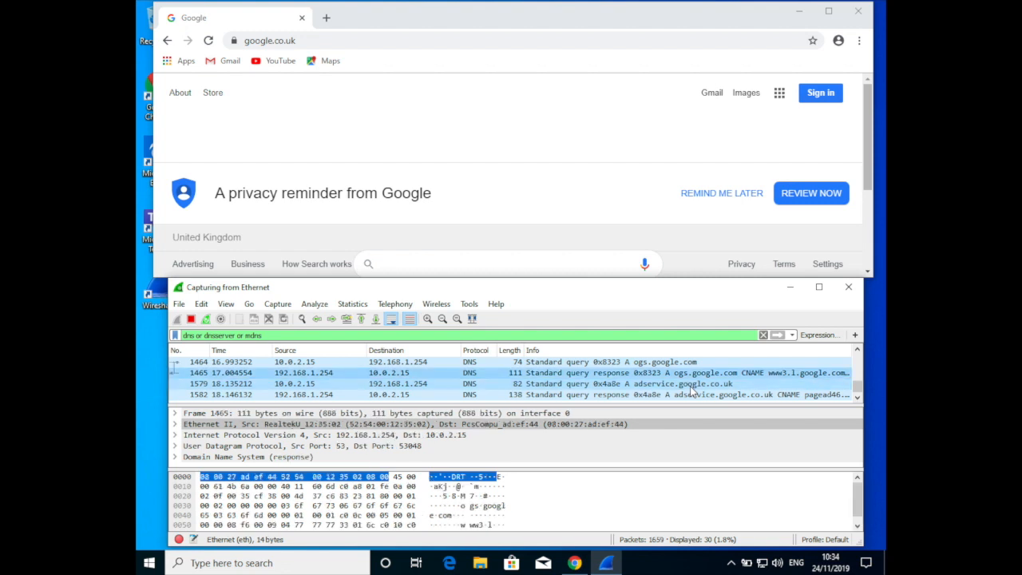
key("Up")
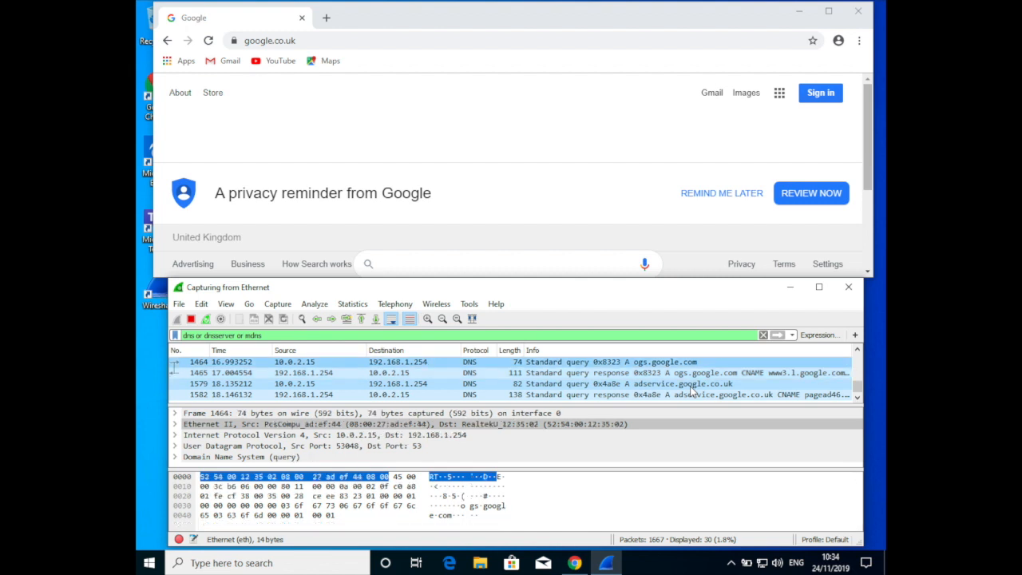
key("Down")
left_click(447, 487)
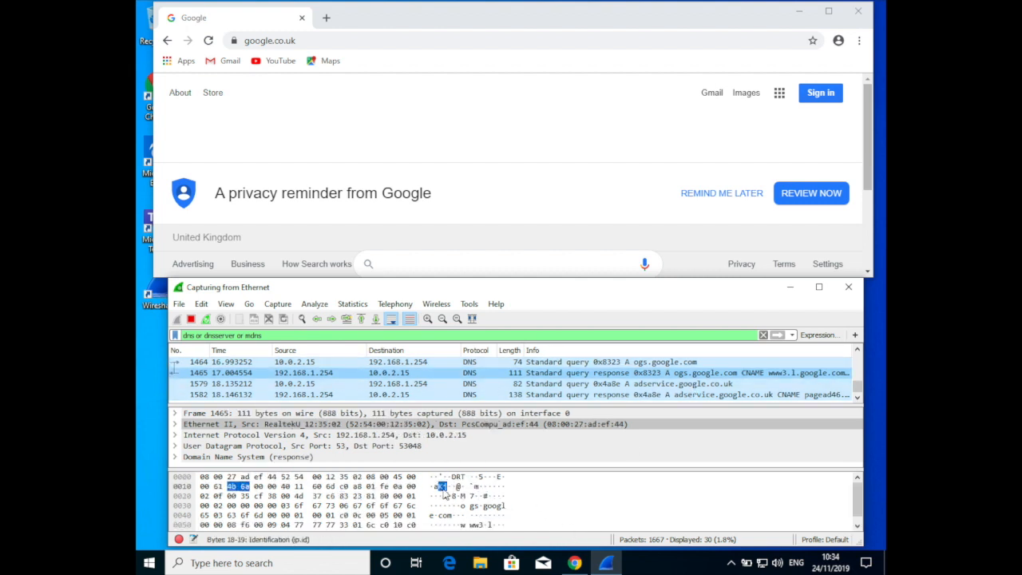
left_click(473, 496)
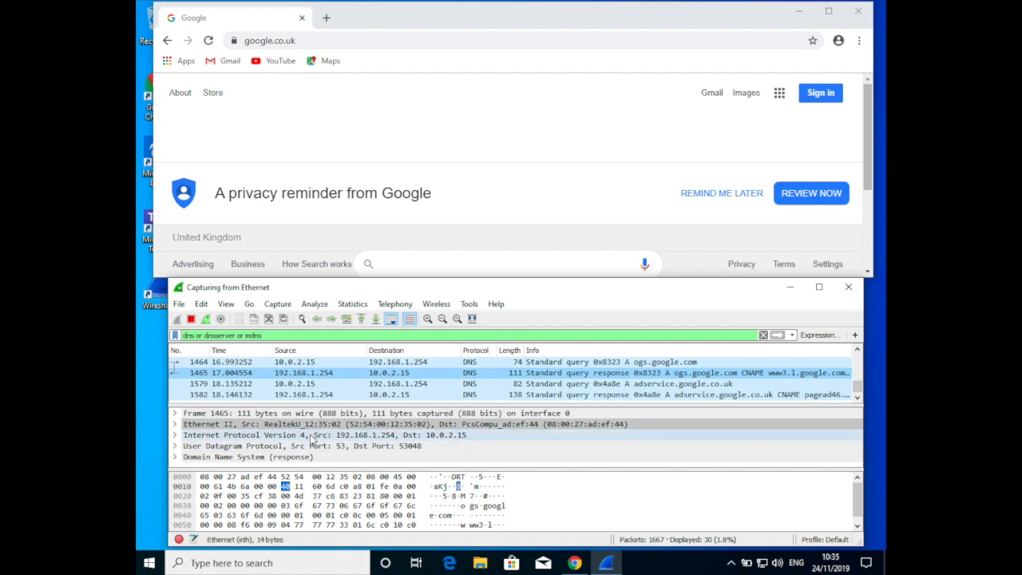
Expand the Domain Name System details of the ogs.google.com response and examine its Answers section
left_click(176, 458)
scroll(279, 419, "down", 4)
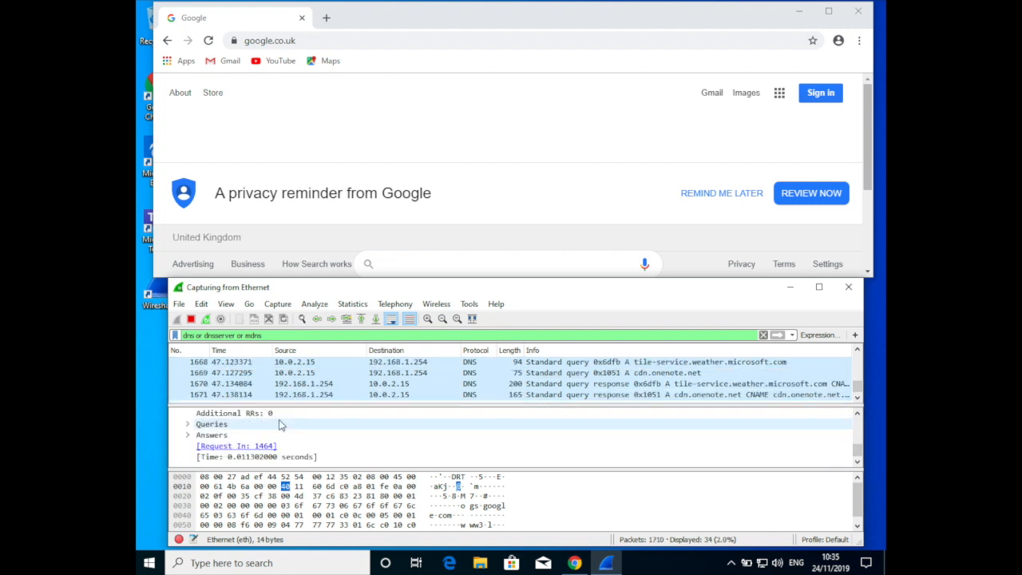
left_click(187, 434)
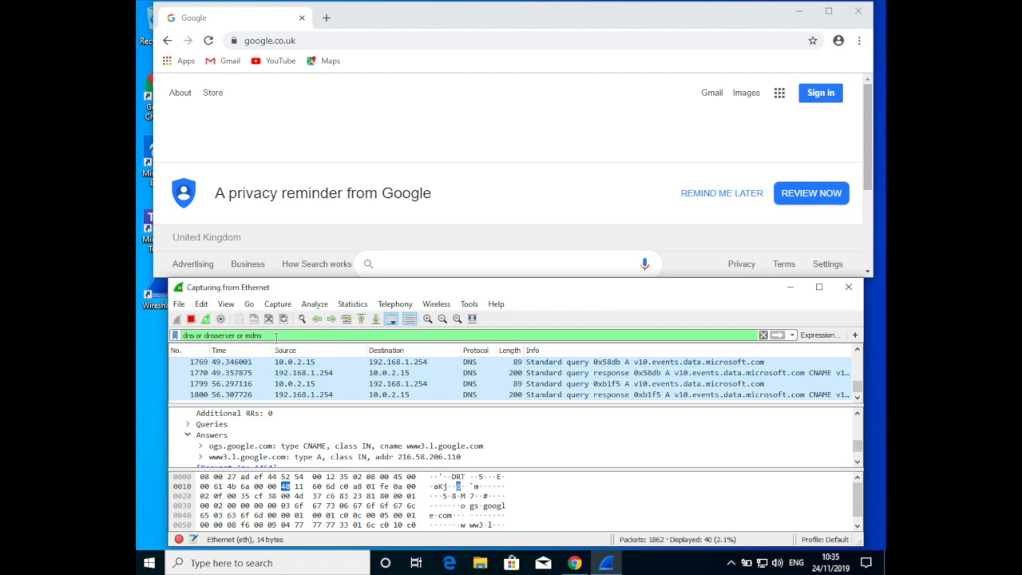
Replace the display filter with icmp and apply it to the running capture
key("ctrl+a")
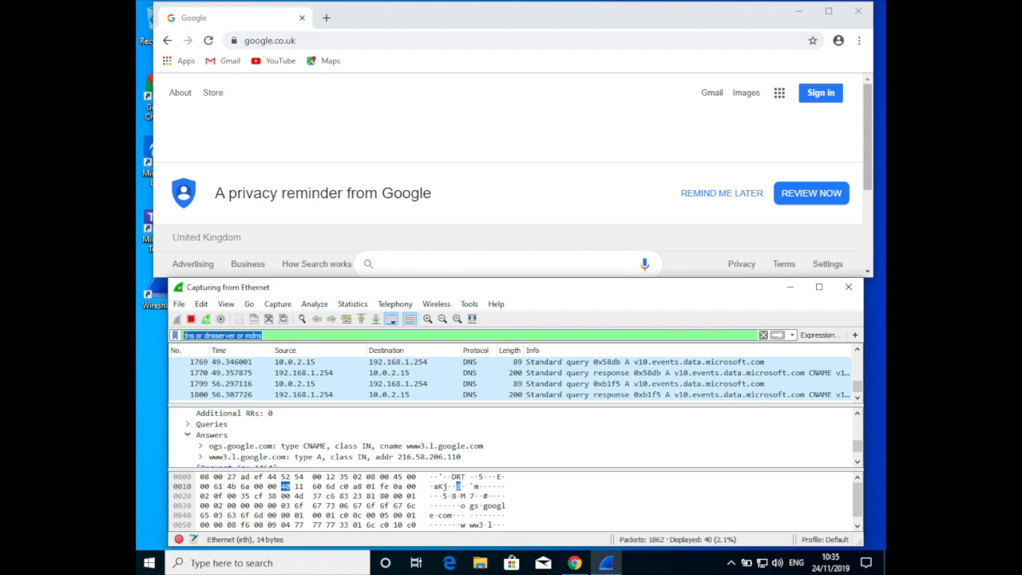
type("ping")
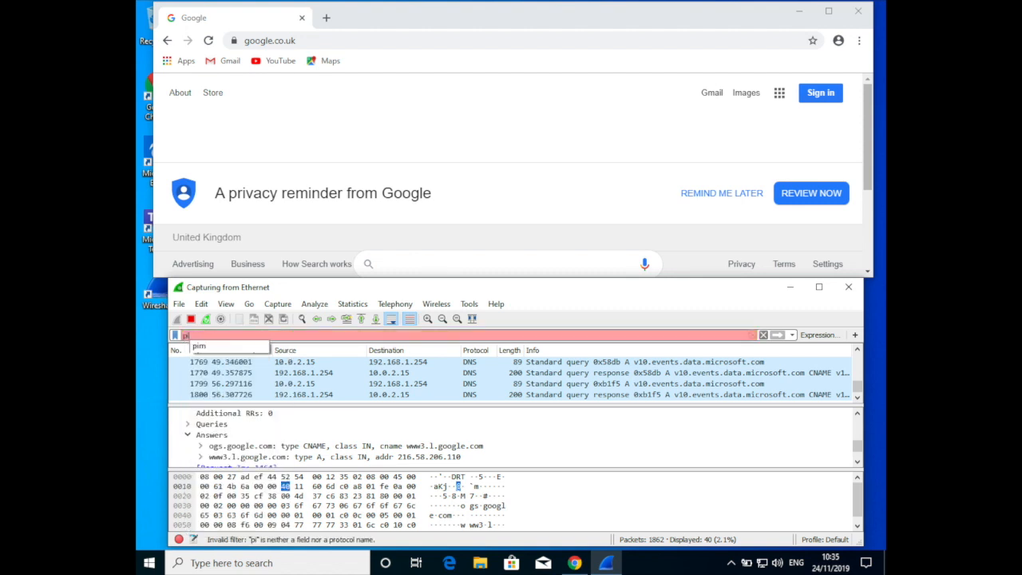
key("BackSpace")
key("BackSpace")
key("BackSpace")
key("BackSpace")
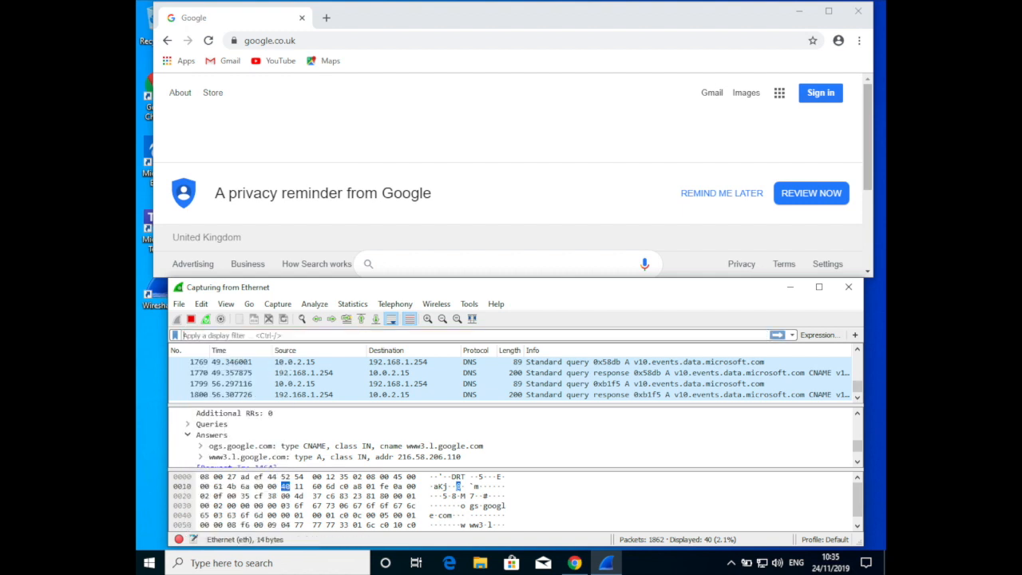
type("icmp")
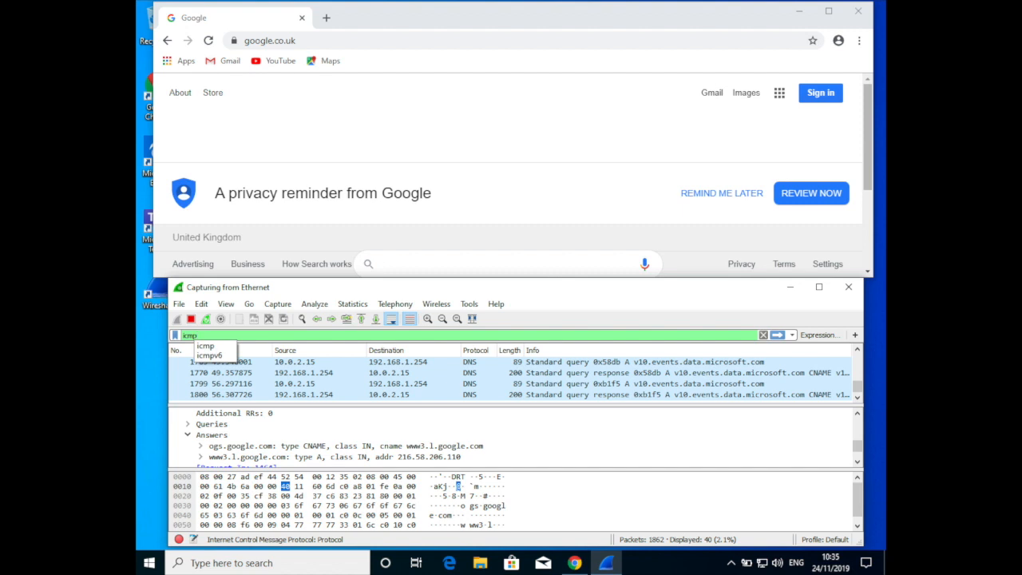
key("Return")
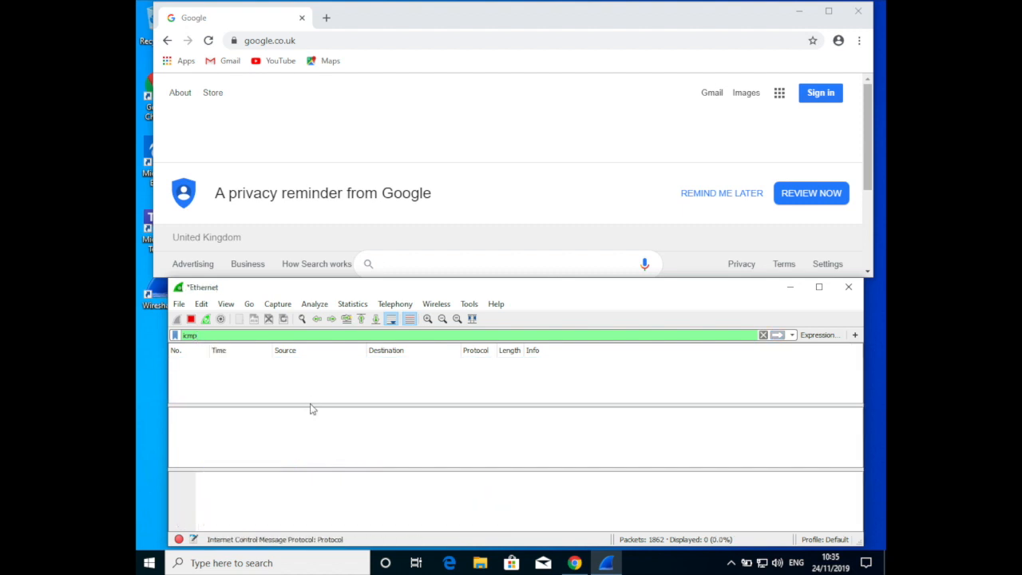
left_click(320, 565)
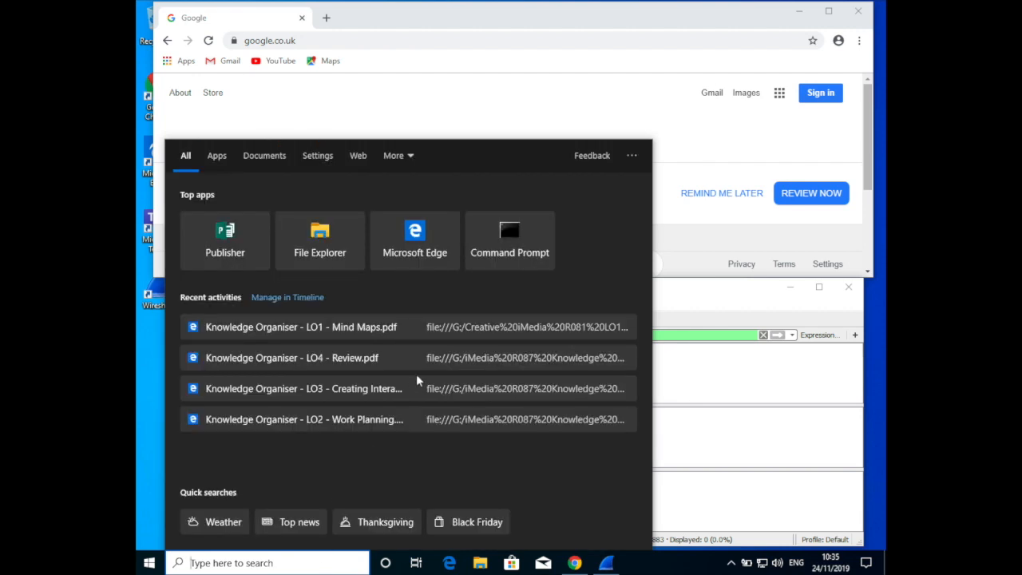
left_click(514, 230)
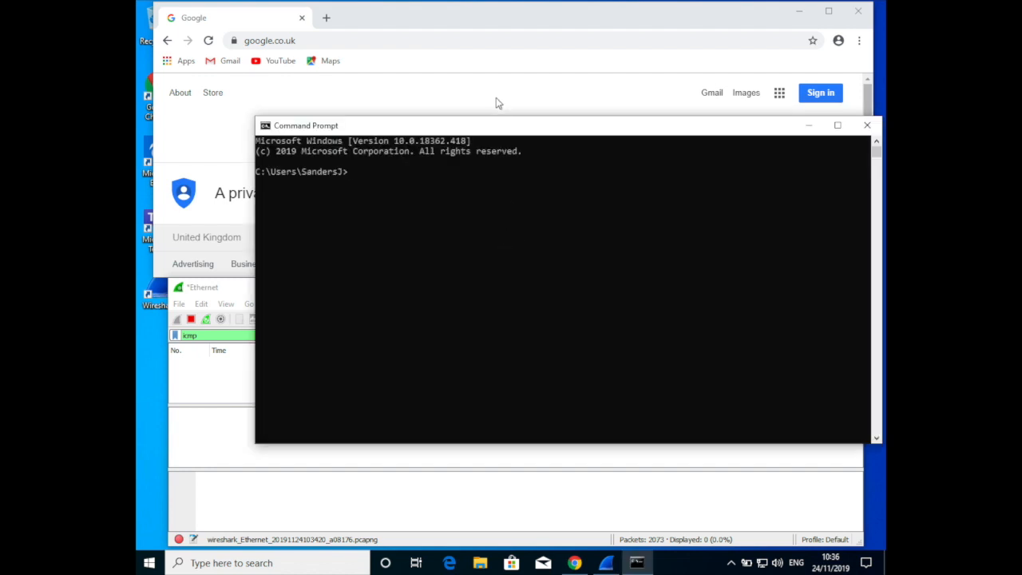
left_click(479, 200)
type("ping www.google.fr")
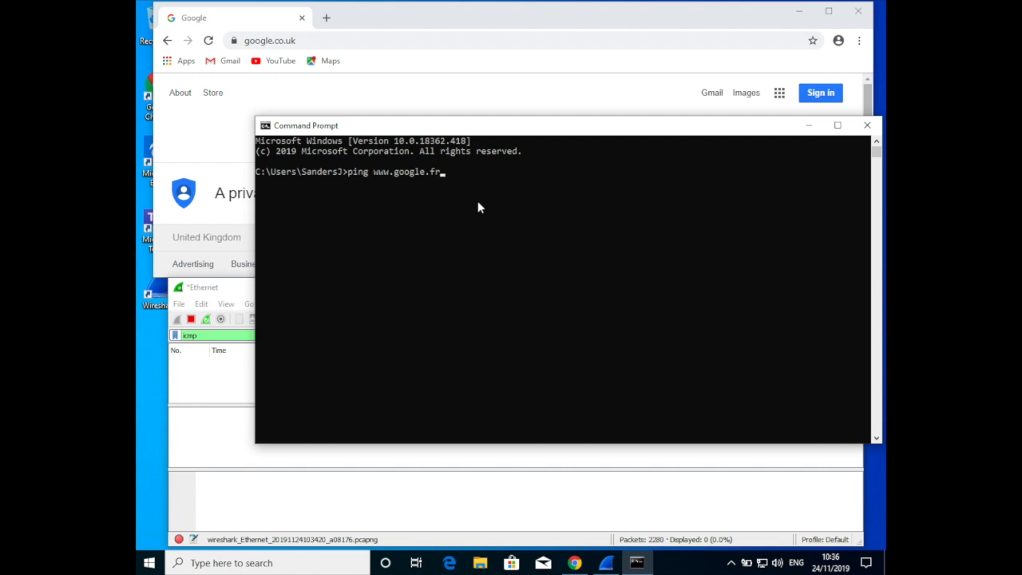
key("Return")
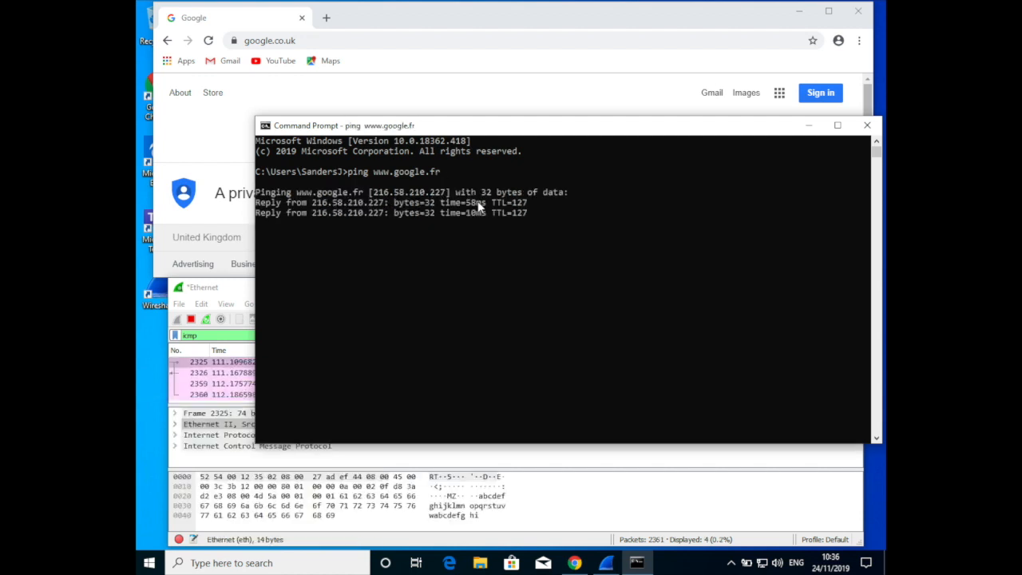
left_click(245, 292)
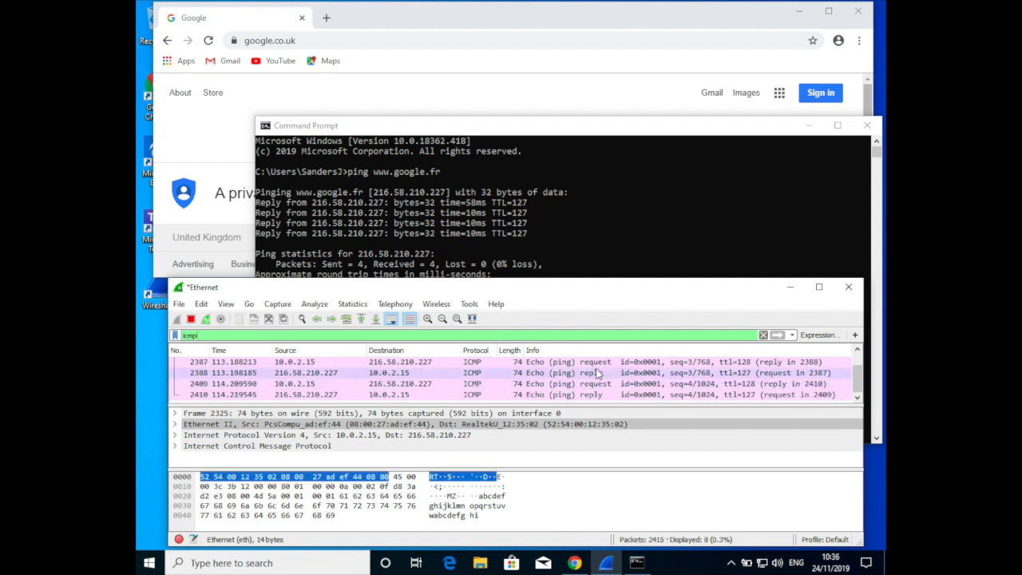
Switch back to Command Prompt and try to run the telnet command
left_click(497, 200)
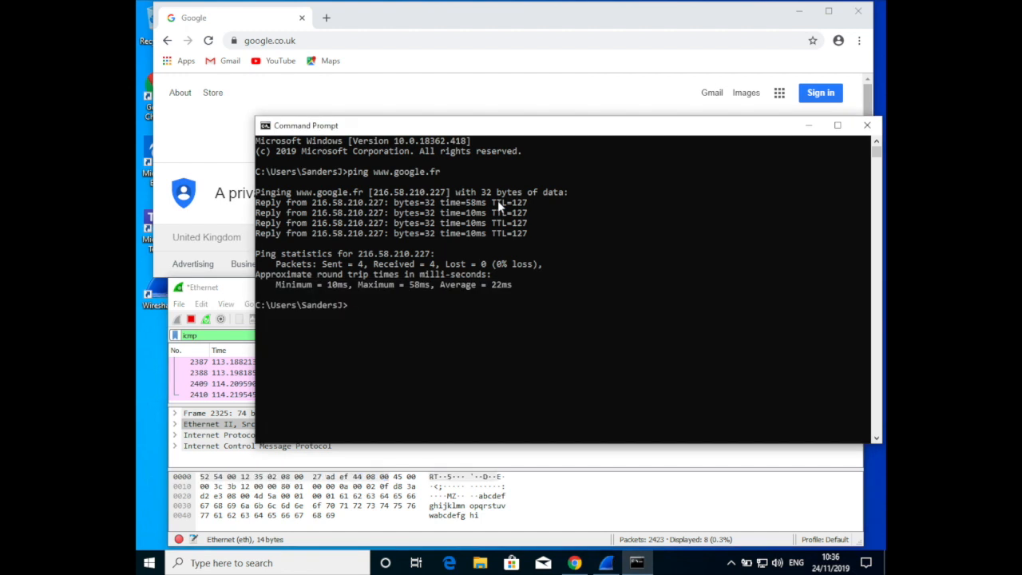
type("telnet")
key("Return")
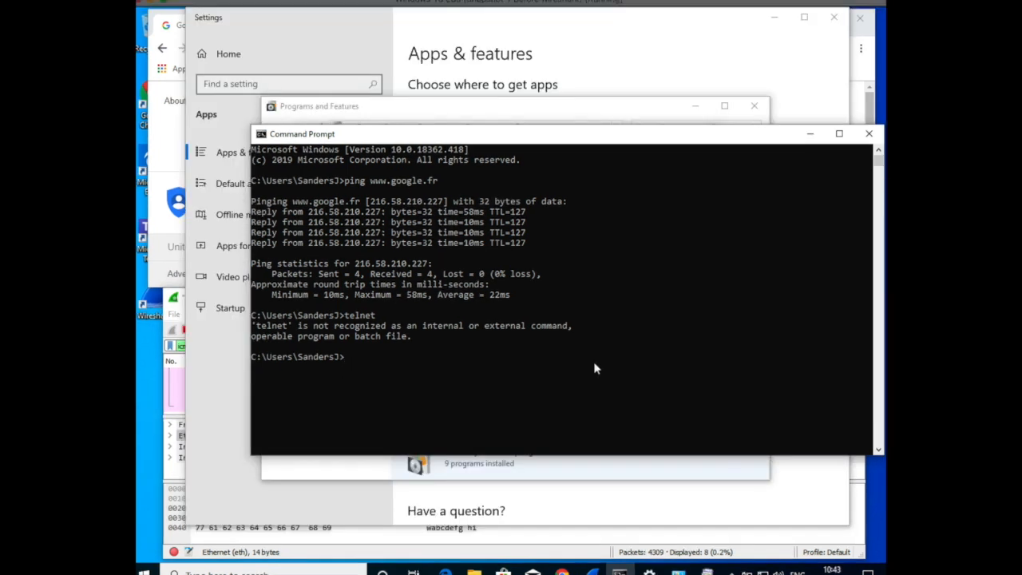
Run ipconfig to display the computer's network adapter configuration
type("ipconfig")
key("Return")
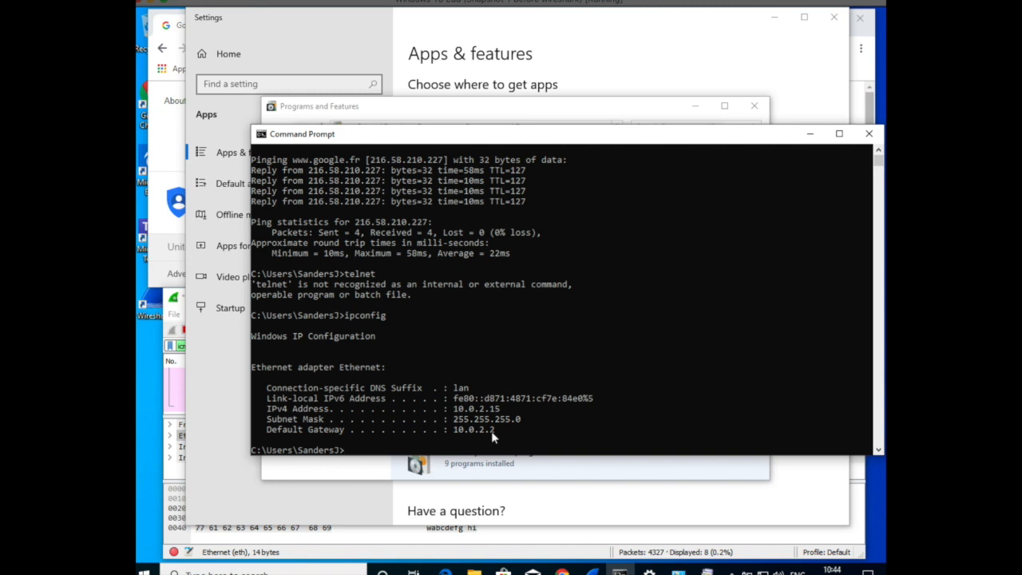
Look up google.co.uk in an interactive nslookup session and quit back to the command line
type("nslookup")
key("Return")
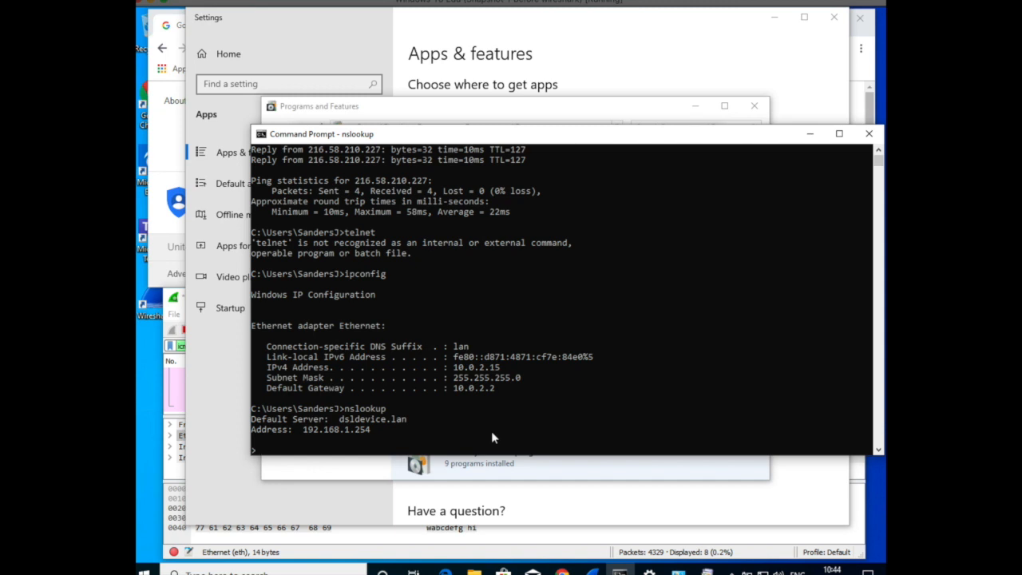
type("google.co.uk")
key("Return")
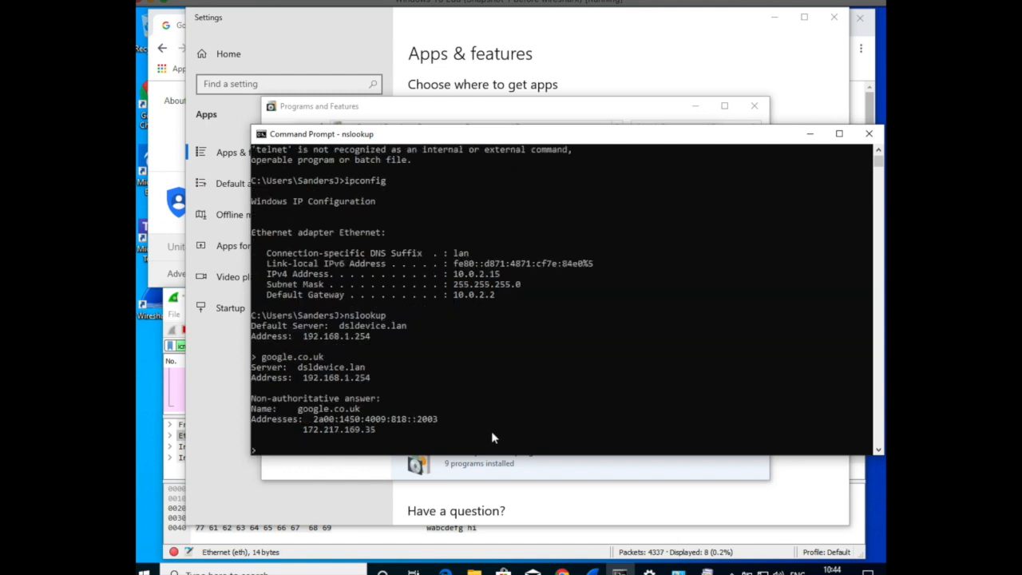
type("quit")
key("Return")
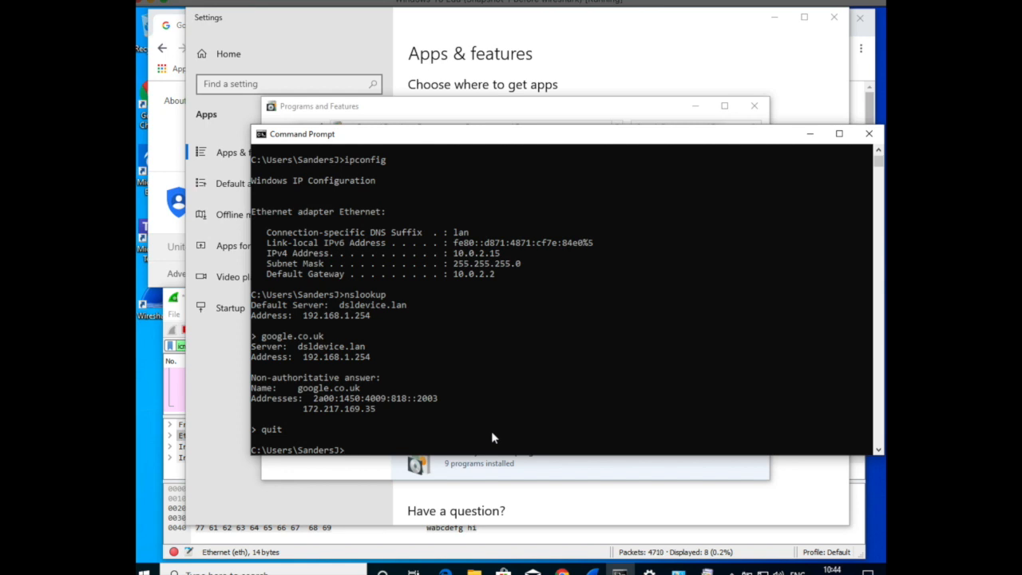
Trace the route to google.co.uk with the tracert command
type("tracert google.co.uk")
key("Return")
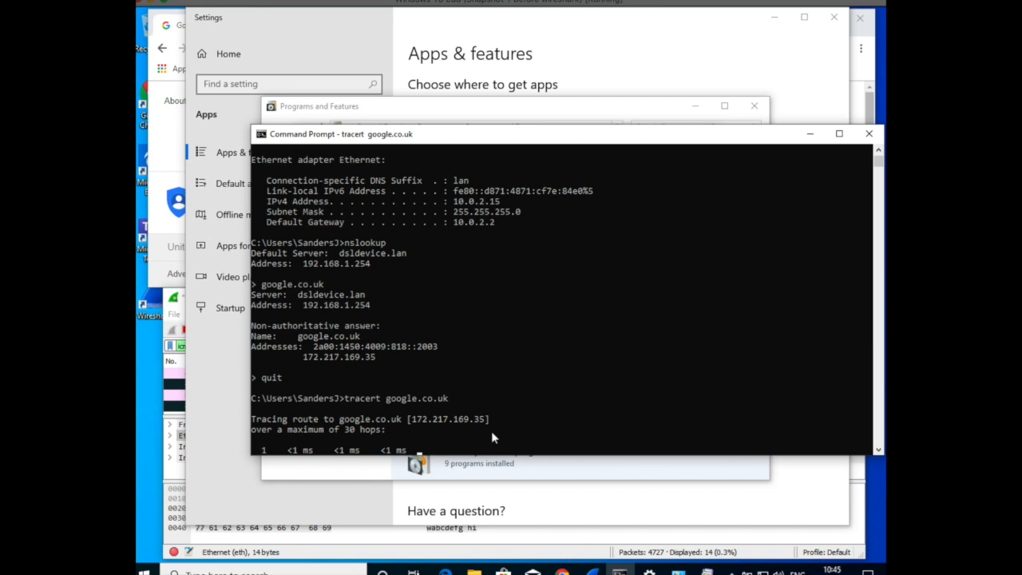